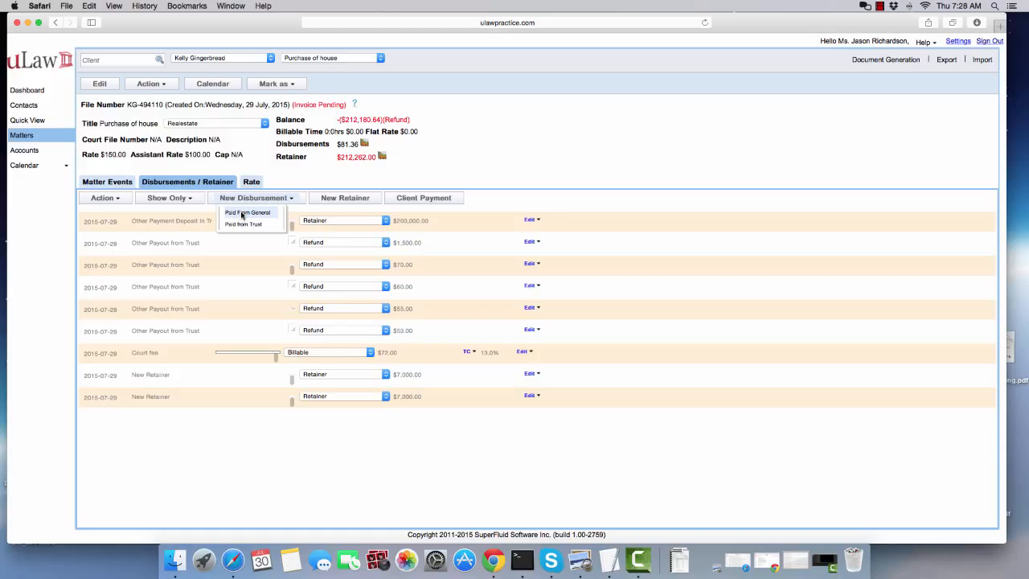
Start a new disbursement paid from general, with Completion fee as the item and an amount of $66.00.
left_click(242, 213)
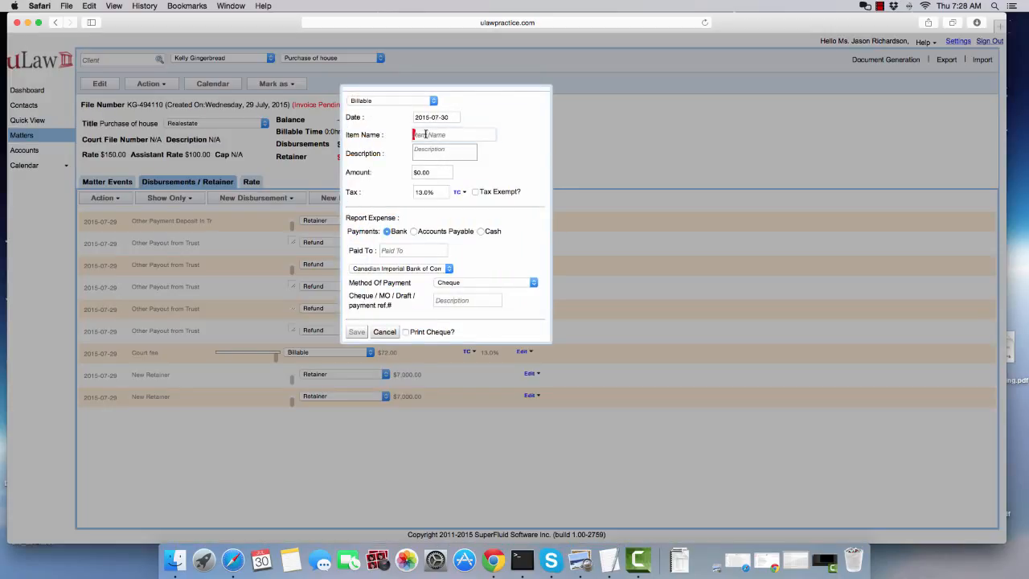
left_click(425, 134)
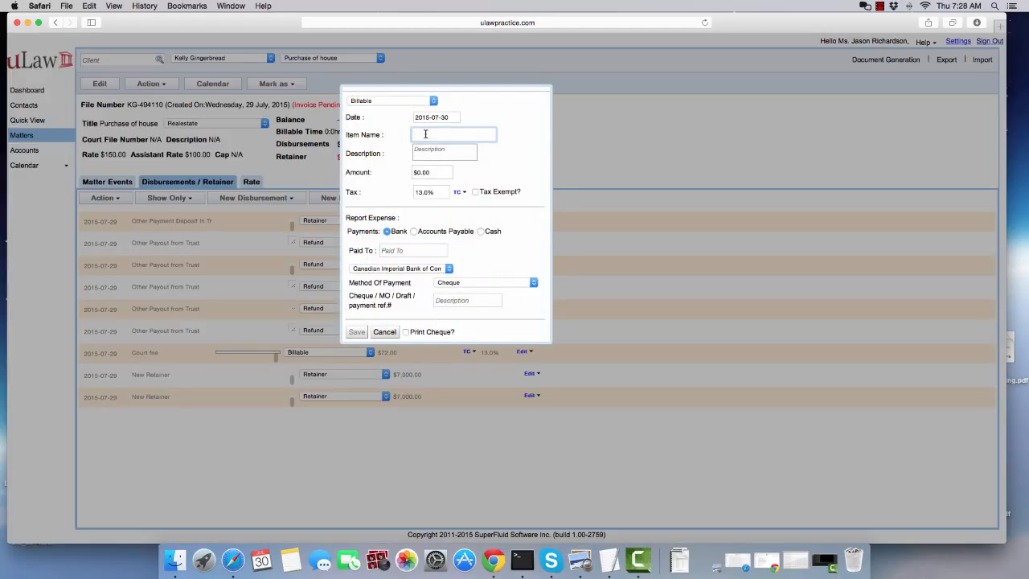
type("fee")
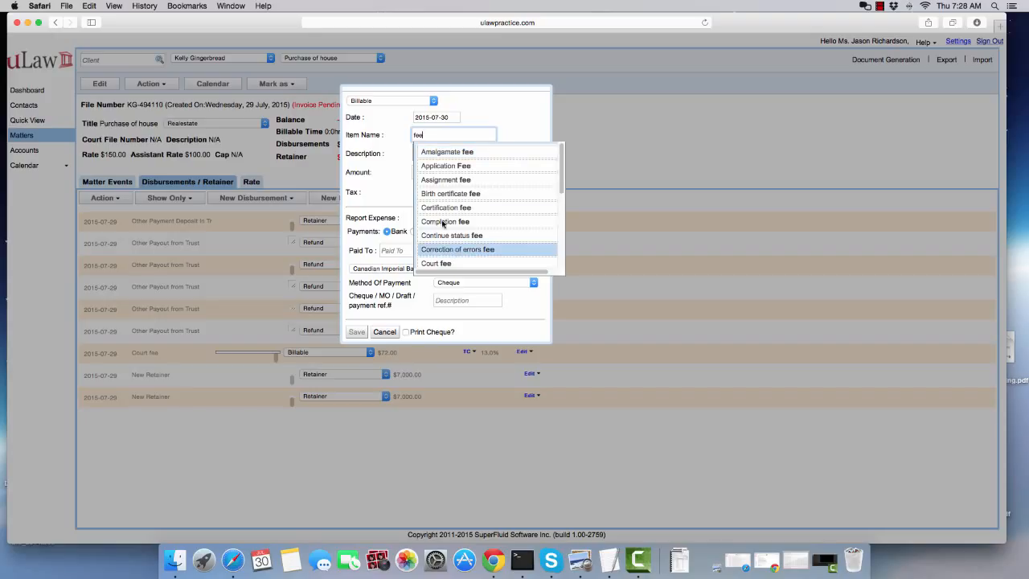
left_click(442, 222)
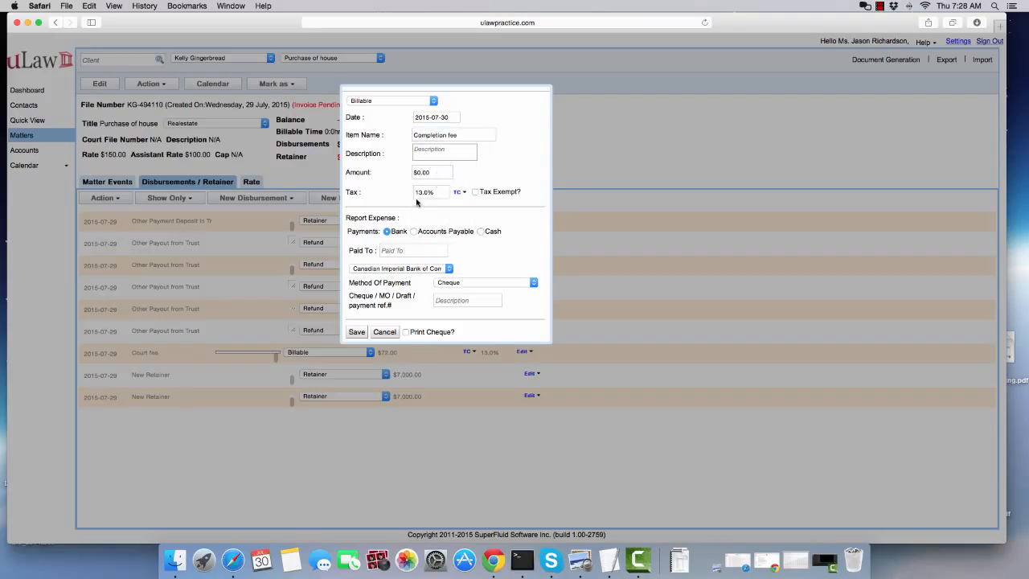
left_click(417, 172)
type("660")
left_click(421, 202)
Try the tax exemption on the disbursement, remove it again, and set the tax code to PST.
left_click(477, 193)
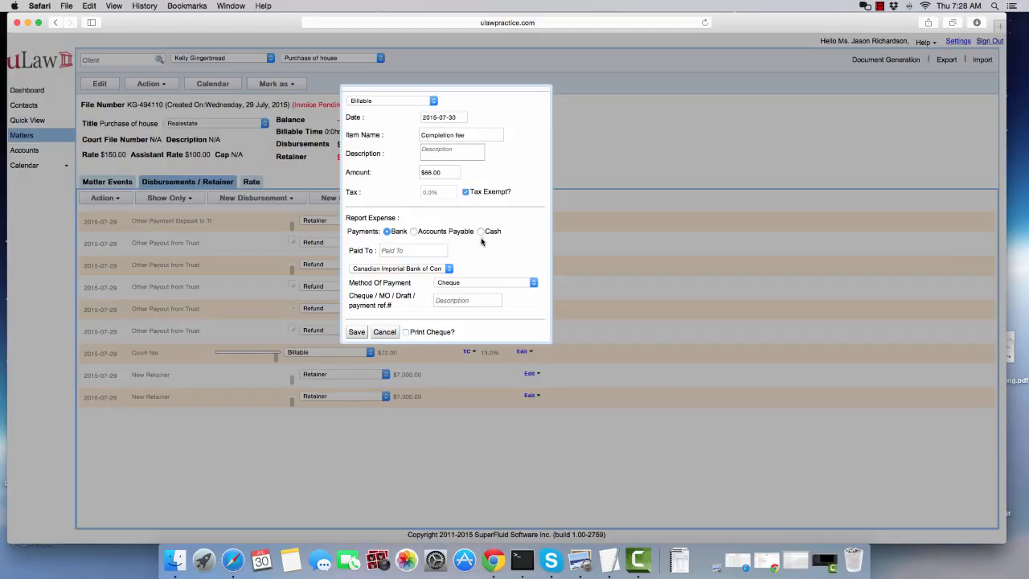
left_click(465, 193)
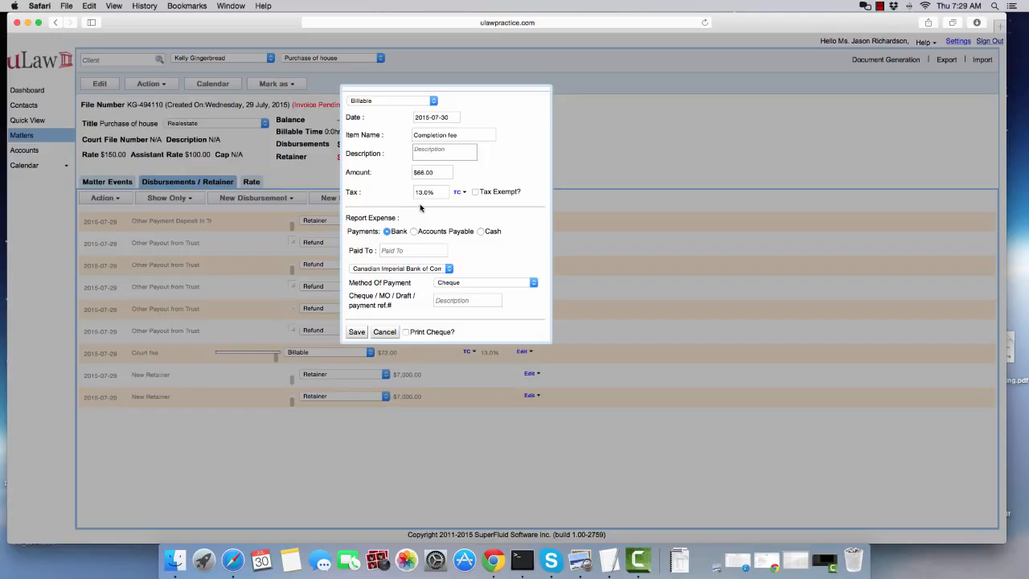
left_click(460, 193)
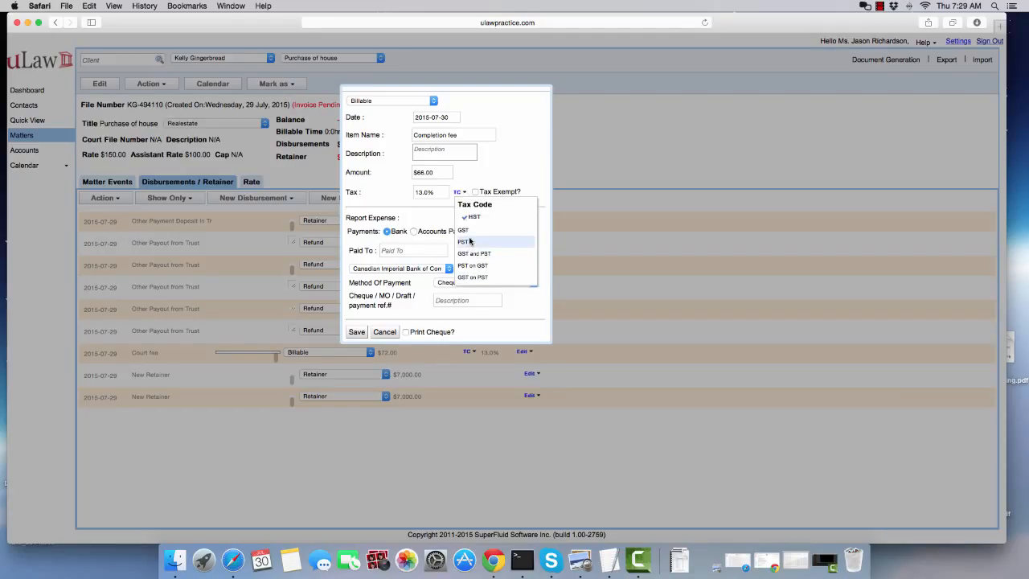
left_click(470, 242)
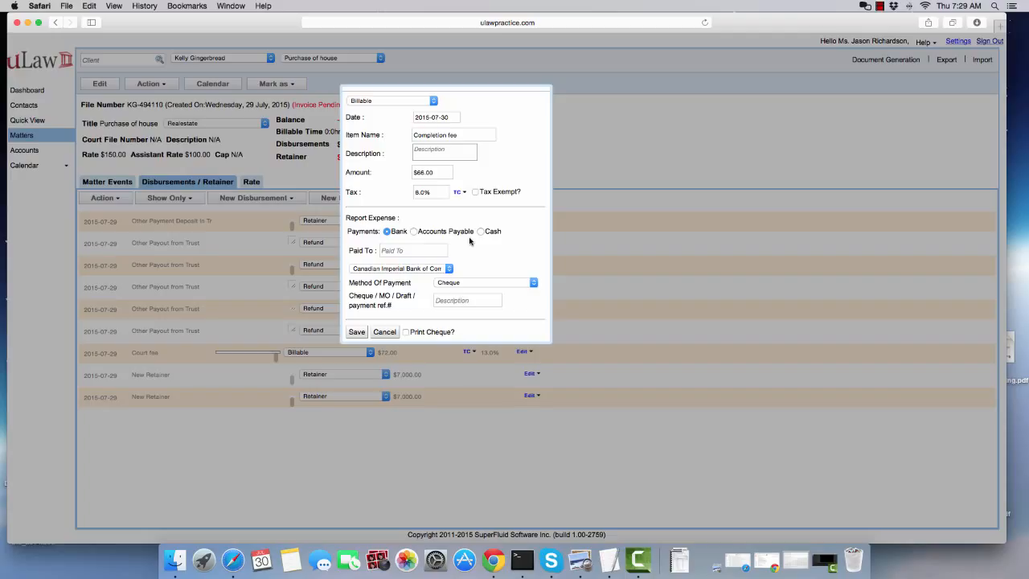
Report the expense as paid to Municipality of Peel from Royal Bank Credit Card by Credit Card, and save the disbursement.
left_click(393, 268)
left_click(396, 312)
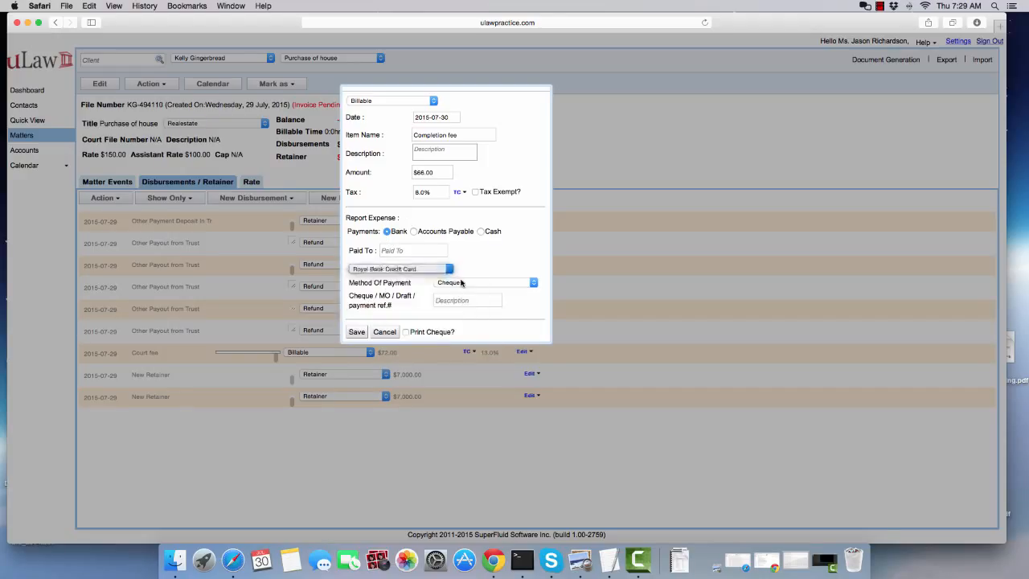
left_click(462, 283)
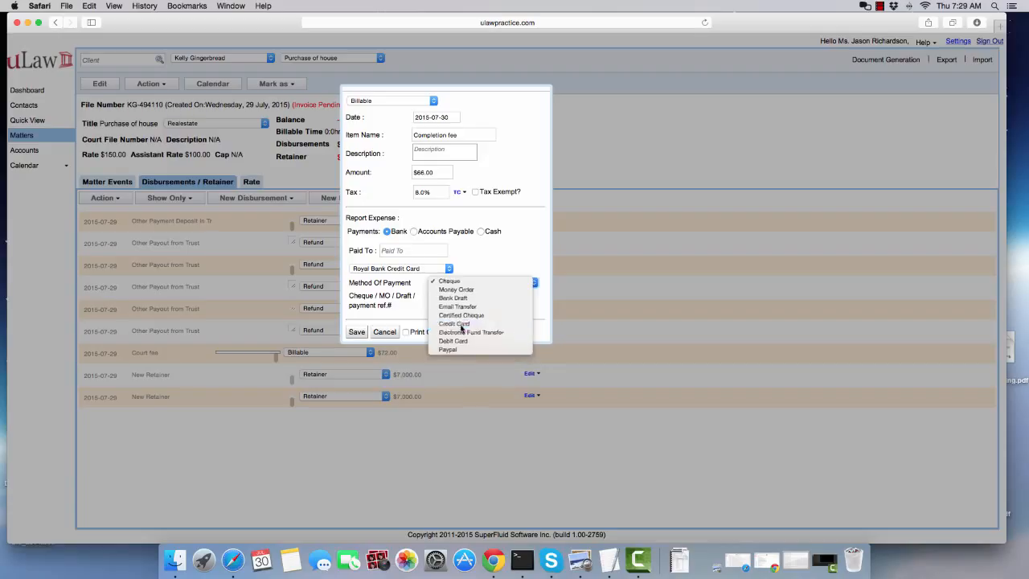
left_click(462, 327)
left_click(409, 249)
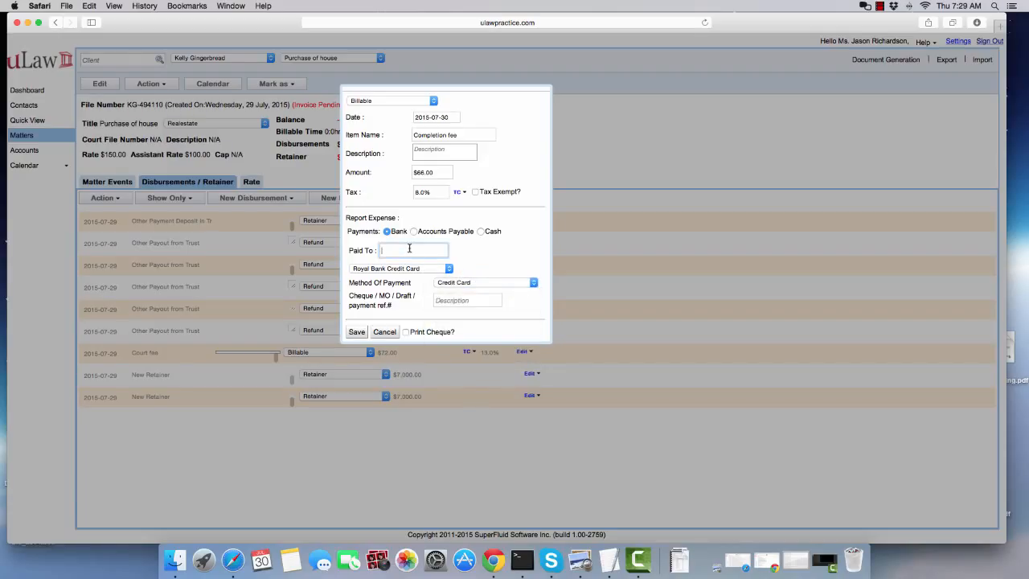
type("Municipality of Peel")
left_click(357, 332)
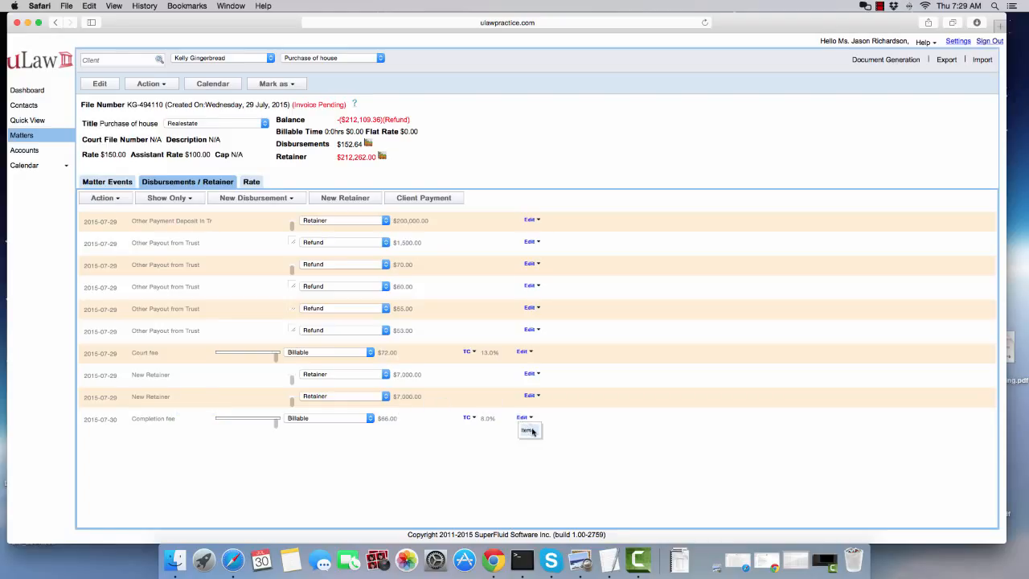
Reopen the Completion fee disbursement, change its tax code to HST, and unlock the entry for re-posting.
left_click(533, 432)
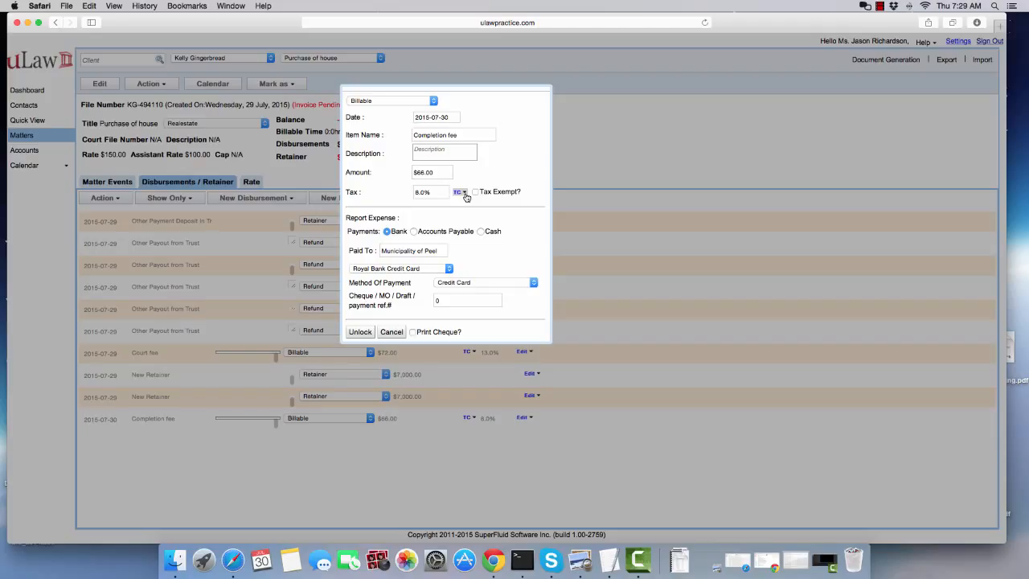
left_click(464, 193)
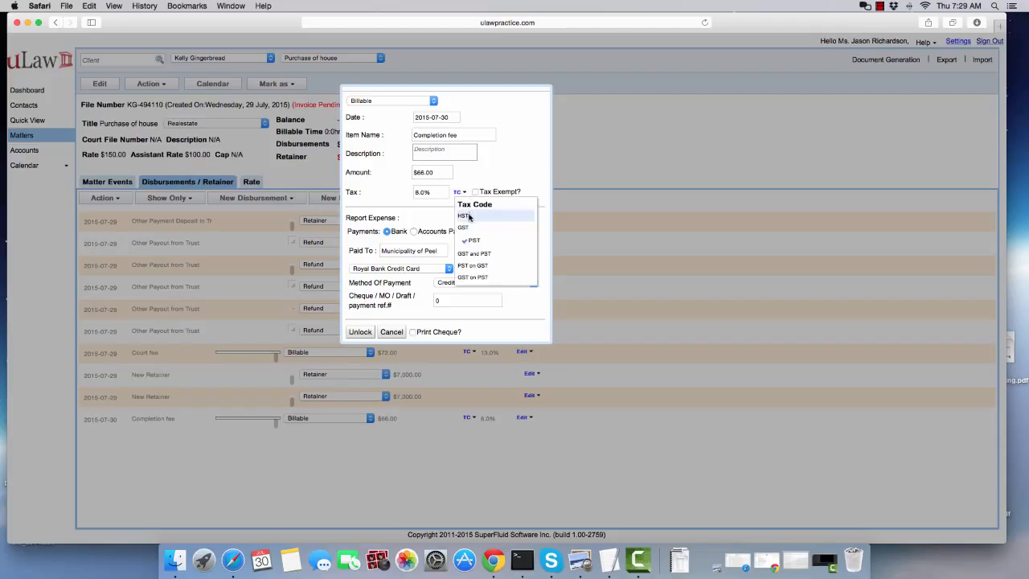
left_click(470, 217)
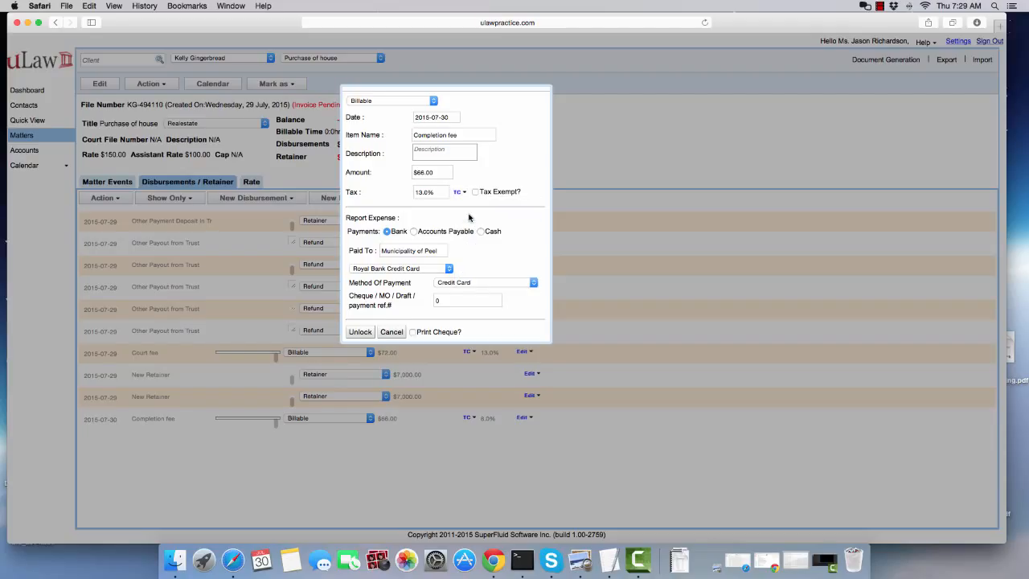
left_click(360, 332)
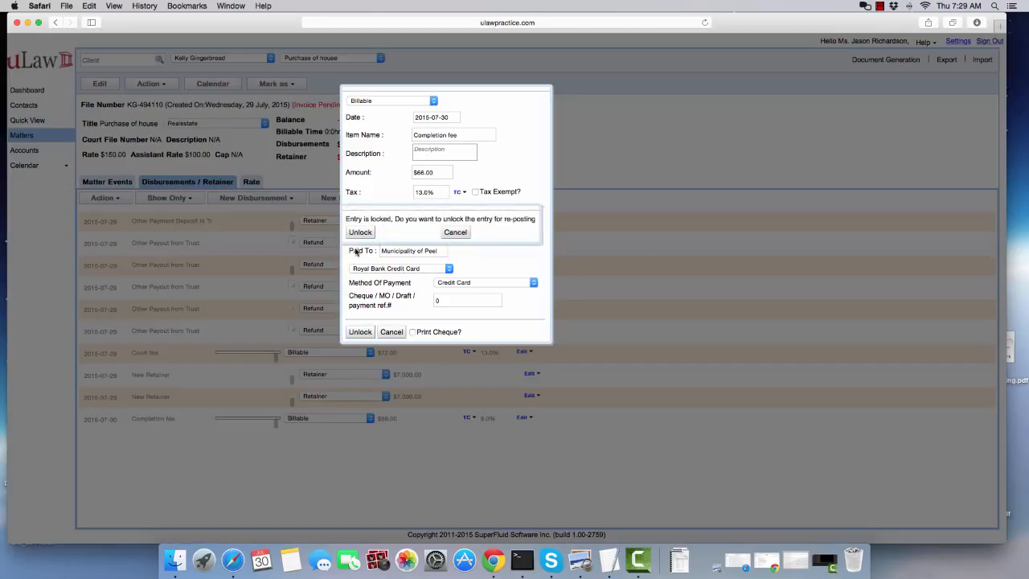
left_click(359, 233)
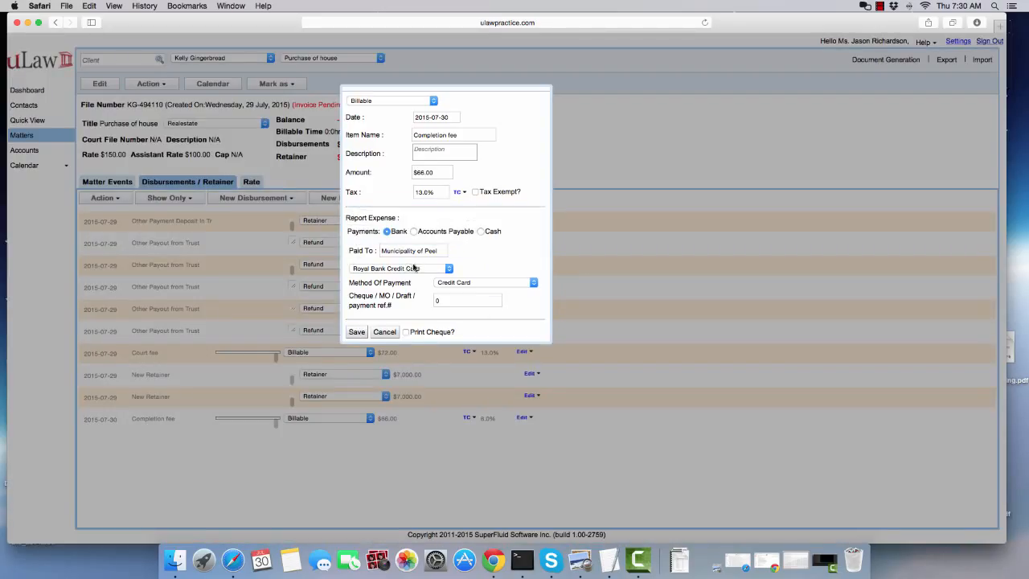
Change the bank to Canadian Imperial Bank of Commerce (Kanata) and the payment method to Cheque with reference 67, and save the entry.
left_click(447, 284)
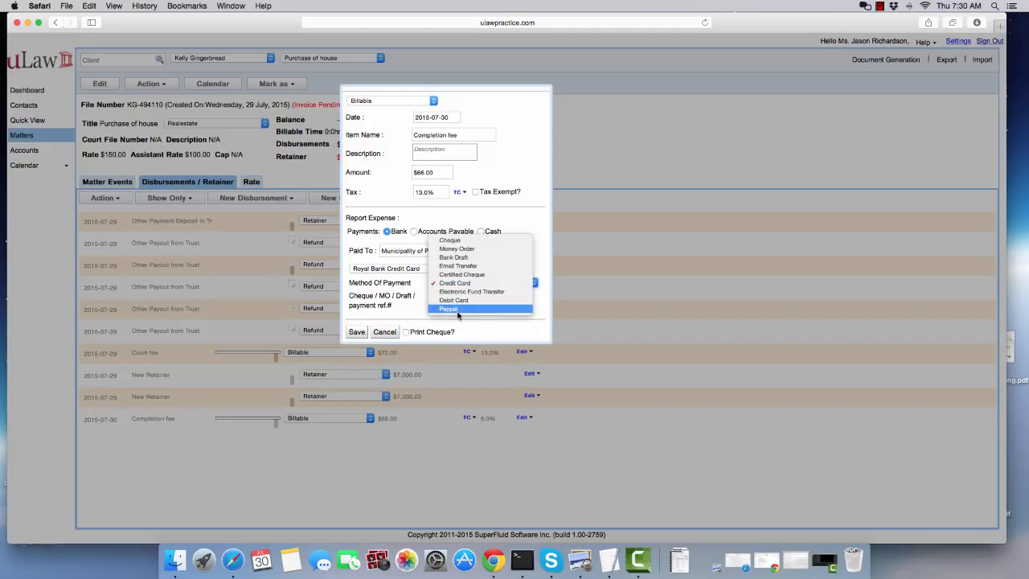
left_click(359, 272)
left_click(358, 272)
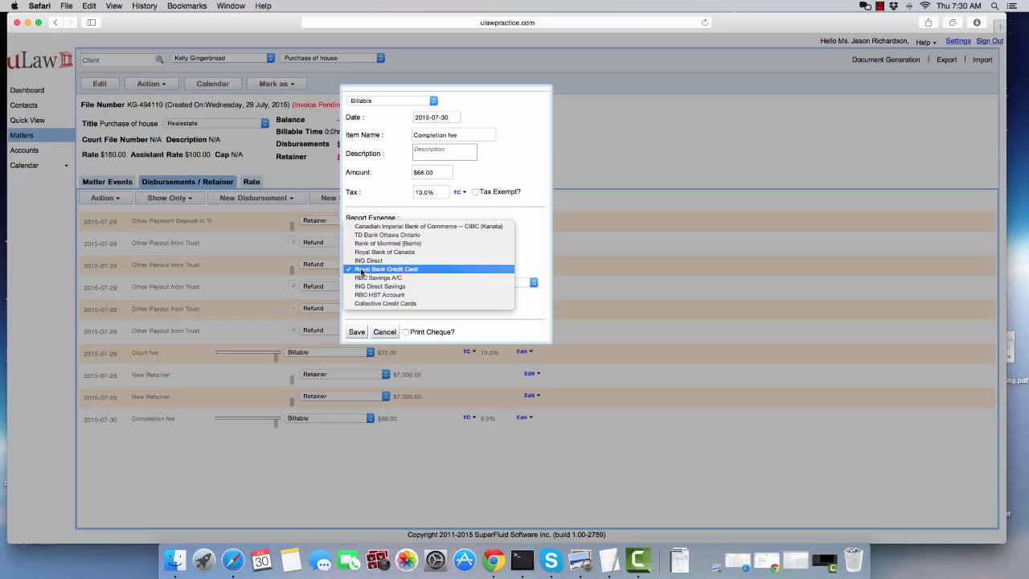
left_click(378, 226)
left_click(463, 282)
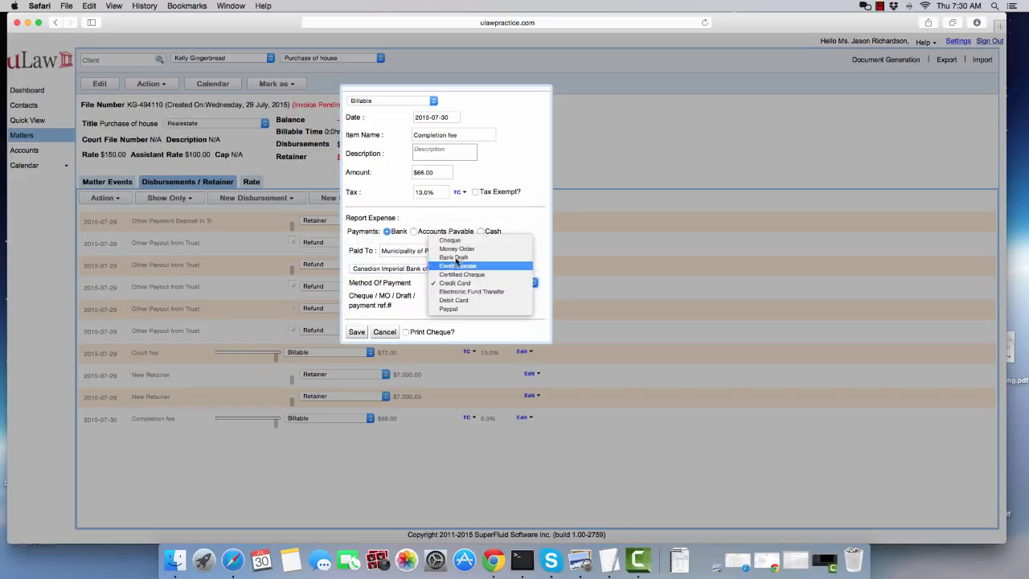
left_click(450, 240)
left_click(434, 300)
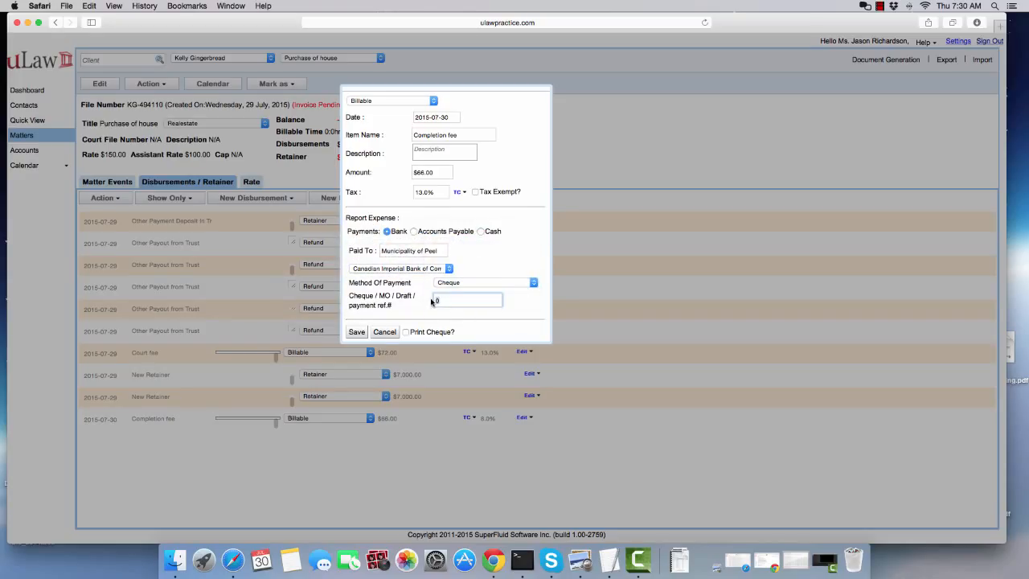
type("67")
left_click(356, 332)
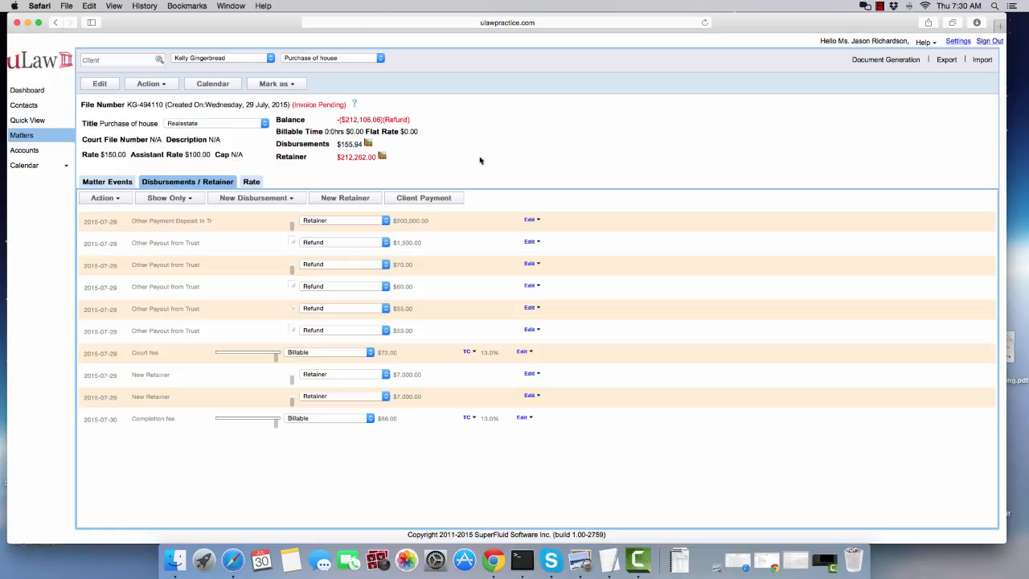
Reopen the Completion fee disbursement, set its amount to $0.00, unlock the entry for re-posting, and save it.
left_click(254, 198)
left_click(523, 419)
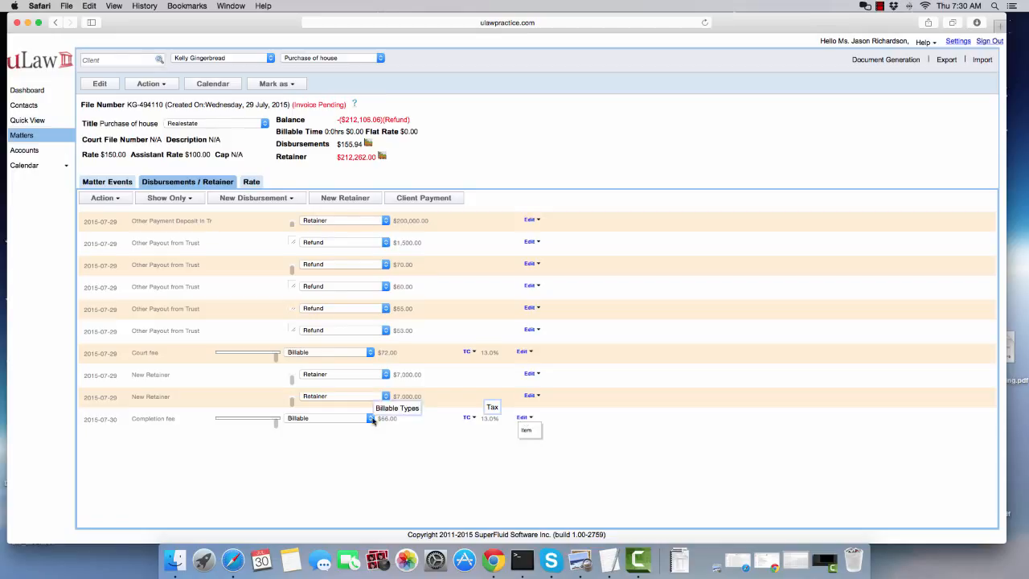
left_click(526, 431)
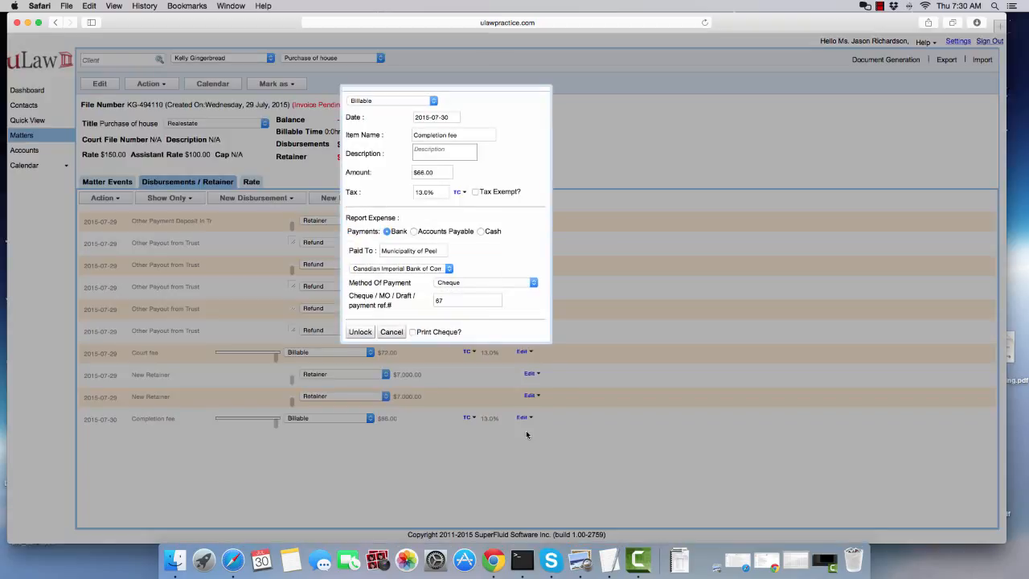
left_click(424, 172)
double_click(424, 172)
type("0")
left_click(509, 170)
left_click(360, 331)
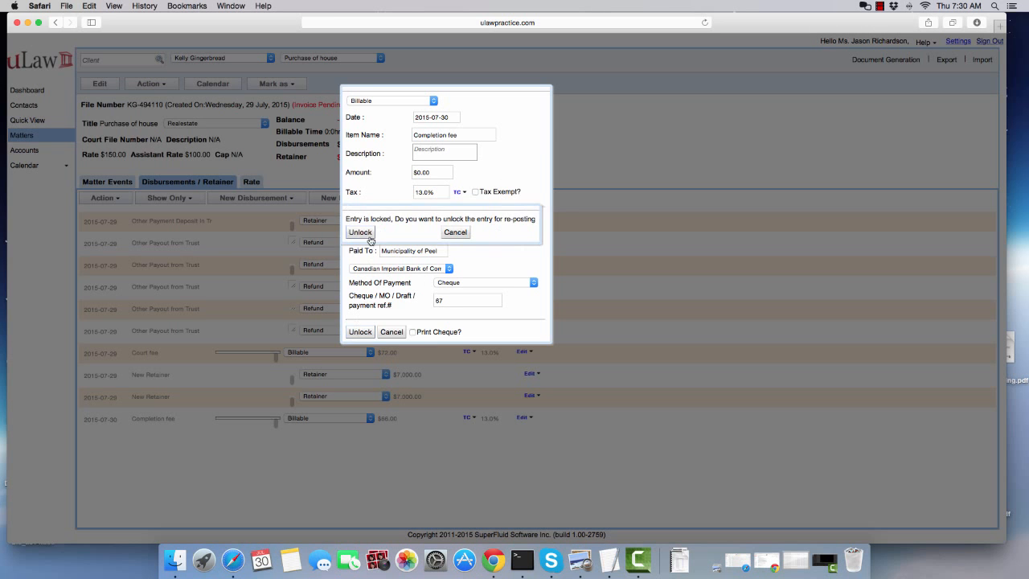
left_click(361, 235)
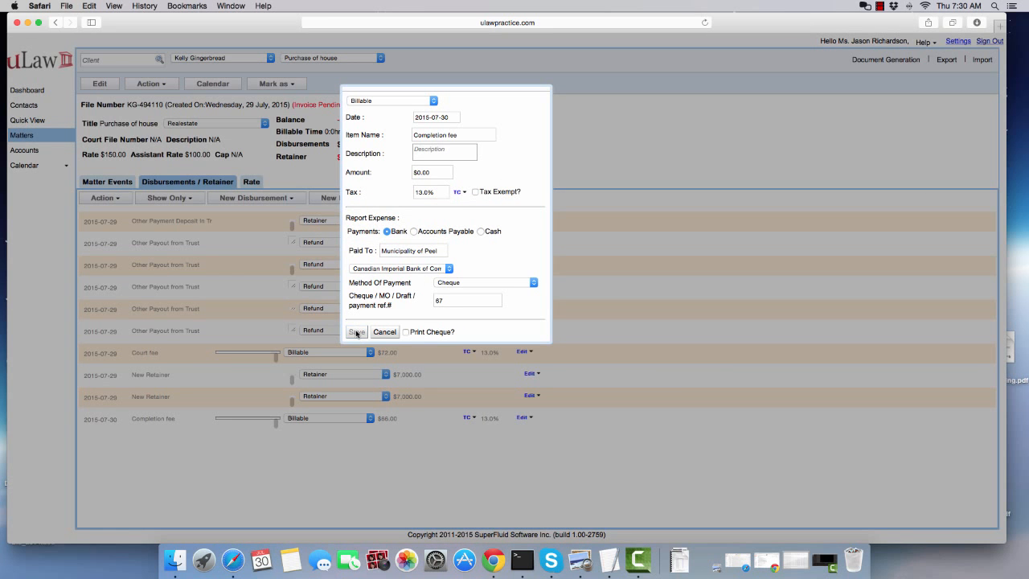
left_click(356, 331)
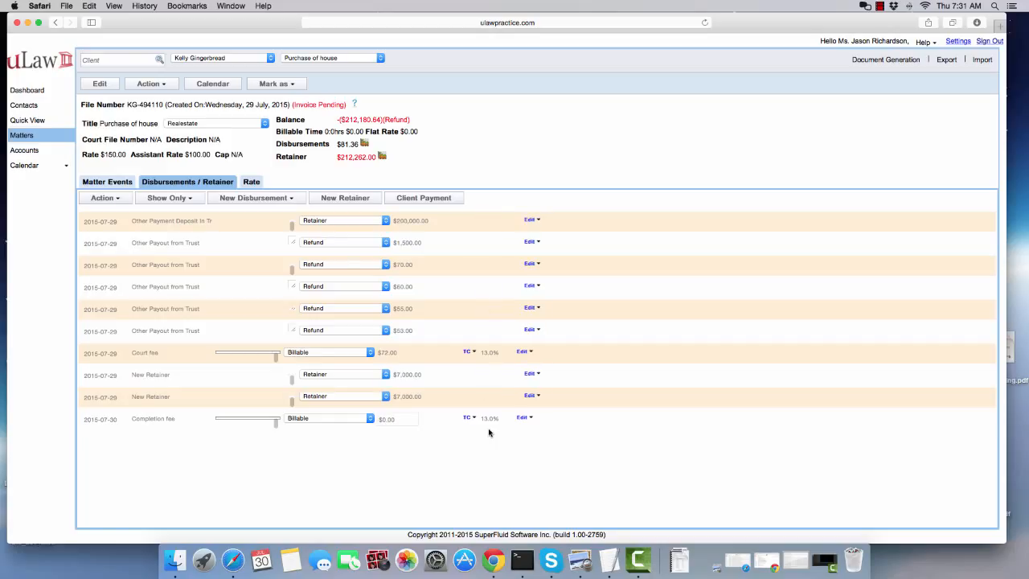
Preview the matter's complete invoice, check its disbursement and retainer pages, and return to the matter.
left_click(888, 60)
mouse_move(892, 84)
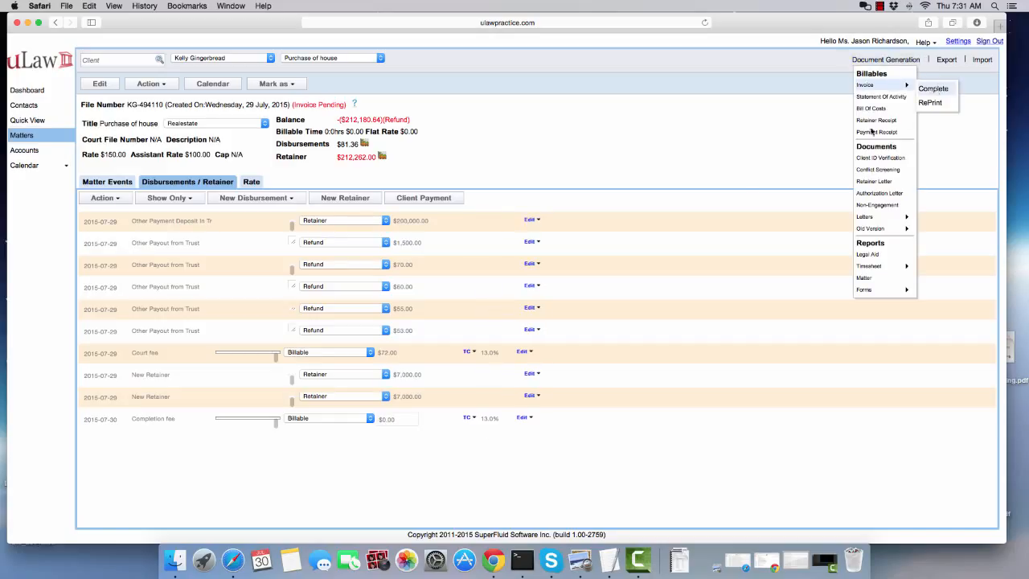
left_click(934, 88)
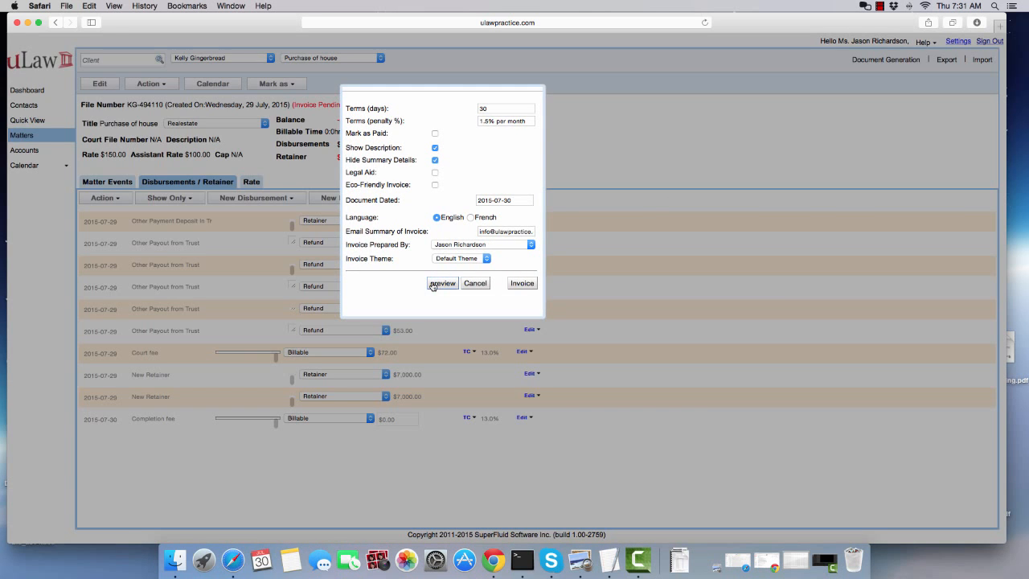
left_click(432, 282)
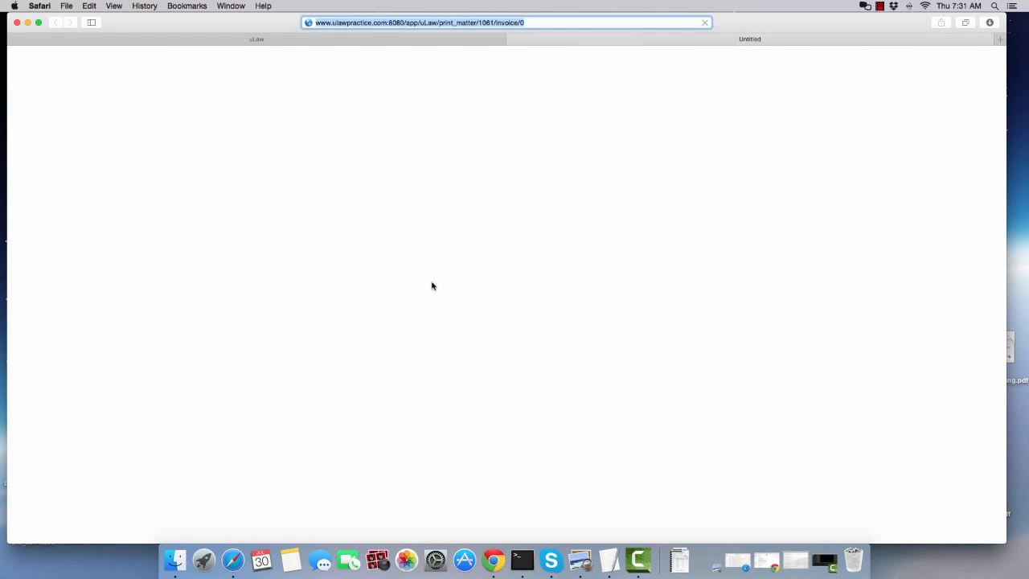
scroll(372, 287, "down", 10)
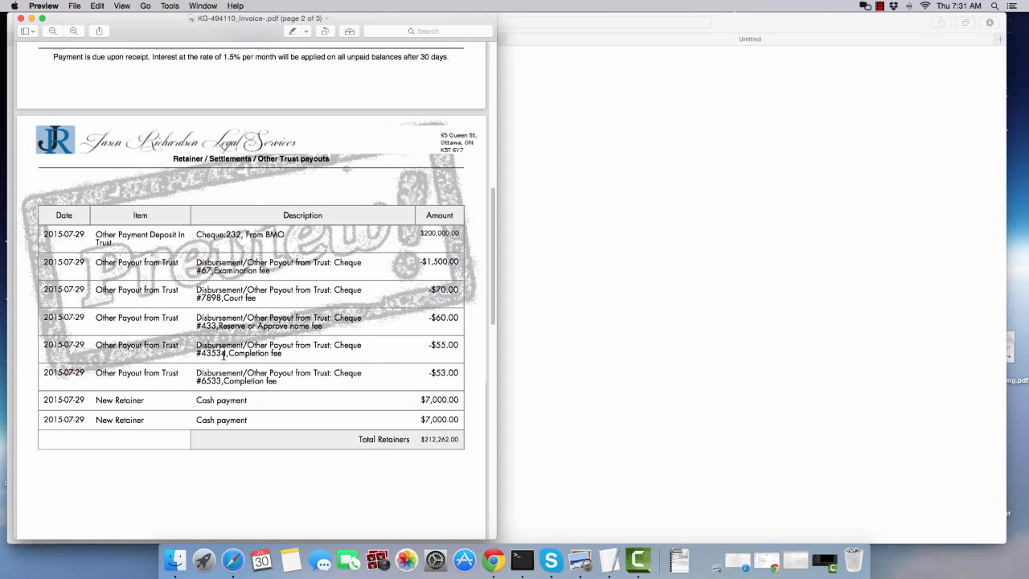
scroll(225, 349, "up", 8)
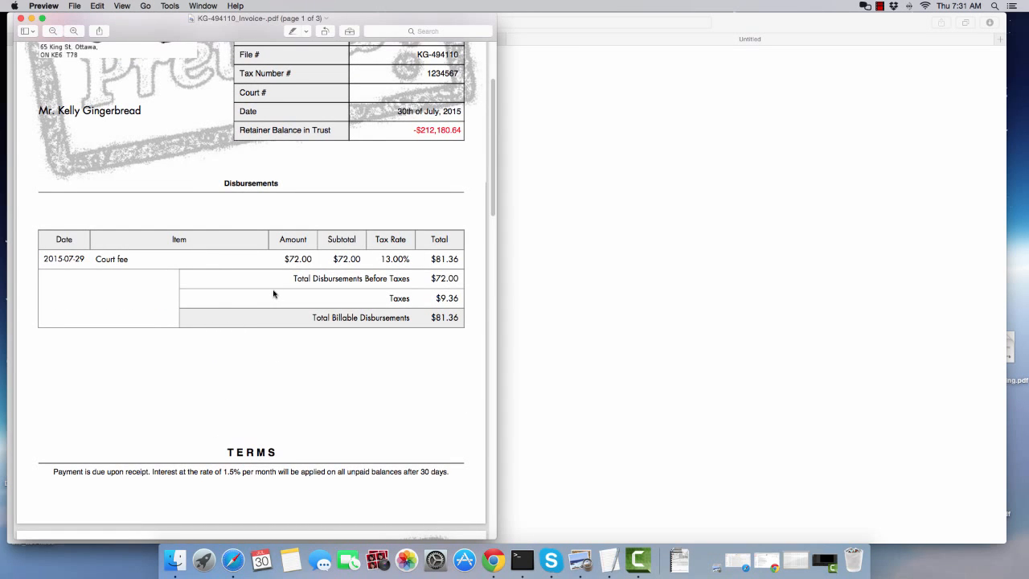
left_click(21, 18)
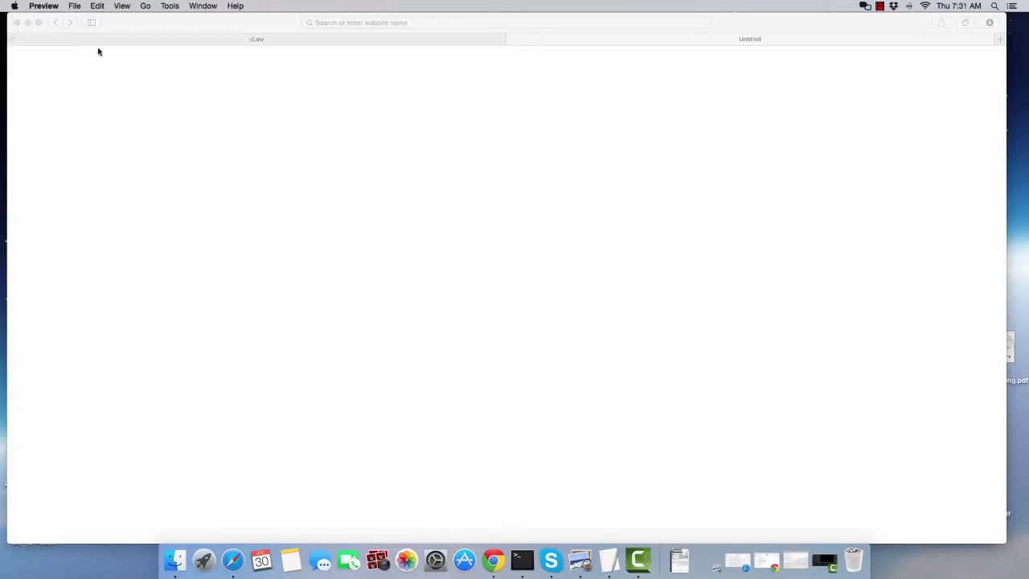
left_click(98, 47)
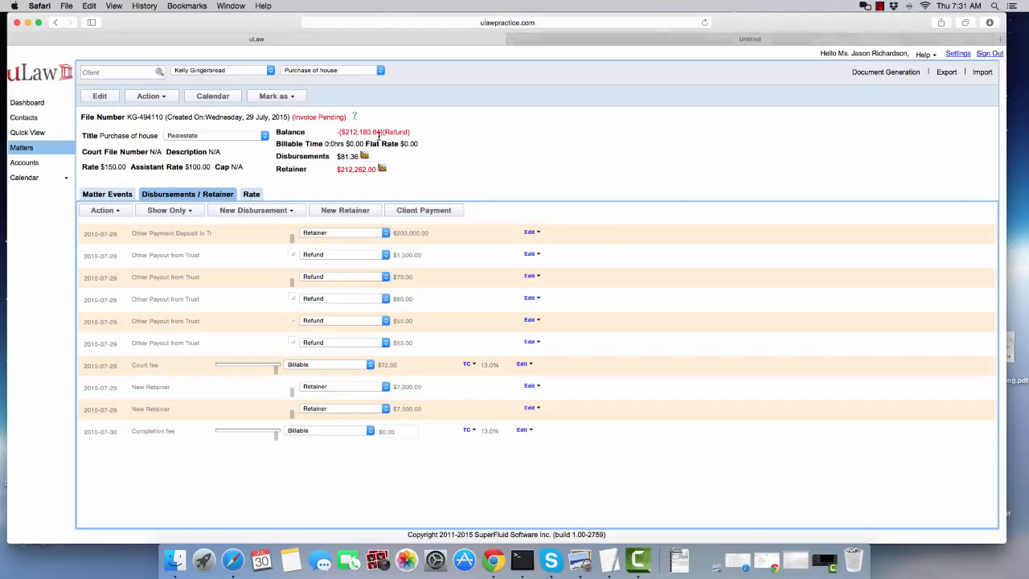
Open the zeroed Completion fee disbursement entry to view its details.
left_click(266, 212)
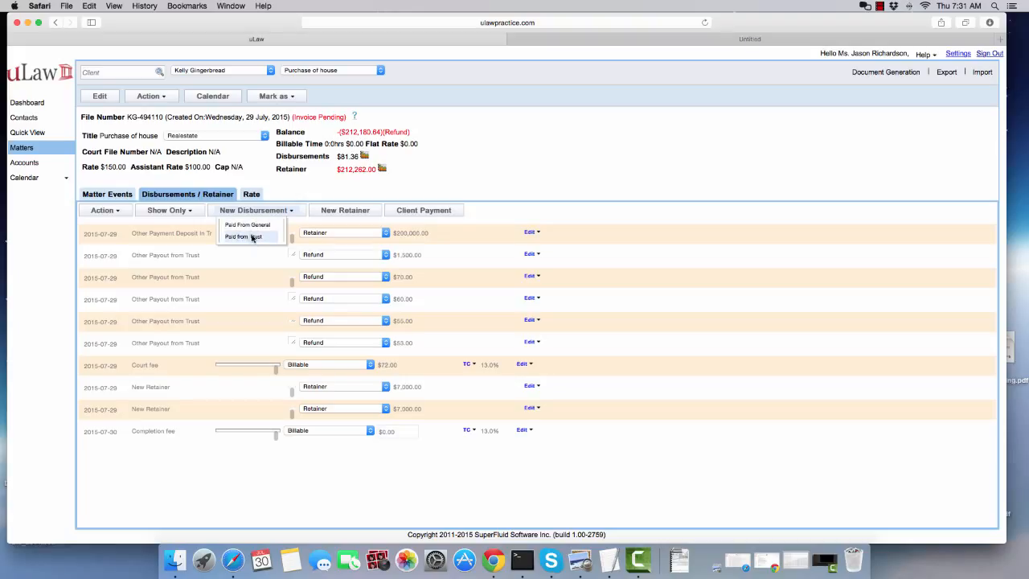
left_click(414, 475)
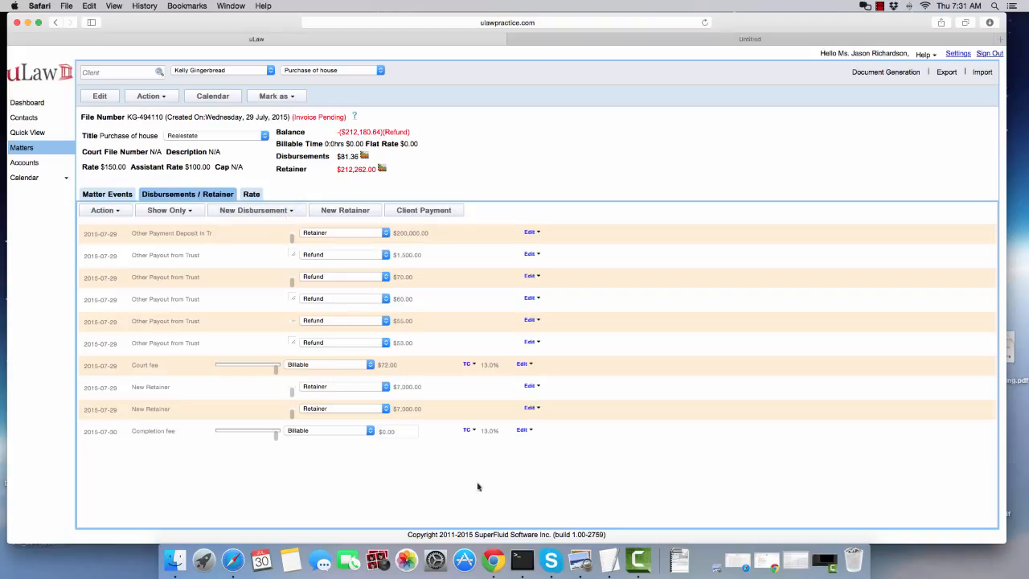
left_click(524, 431)
left_click(526, 443)
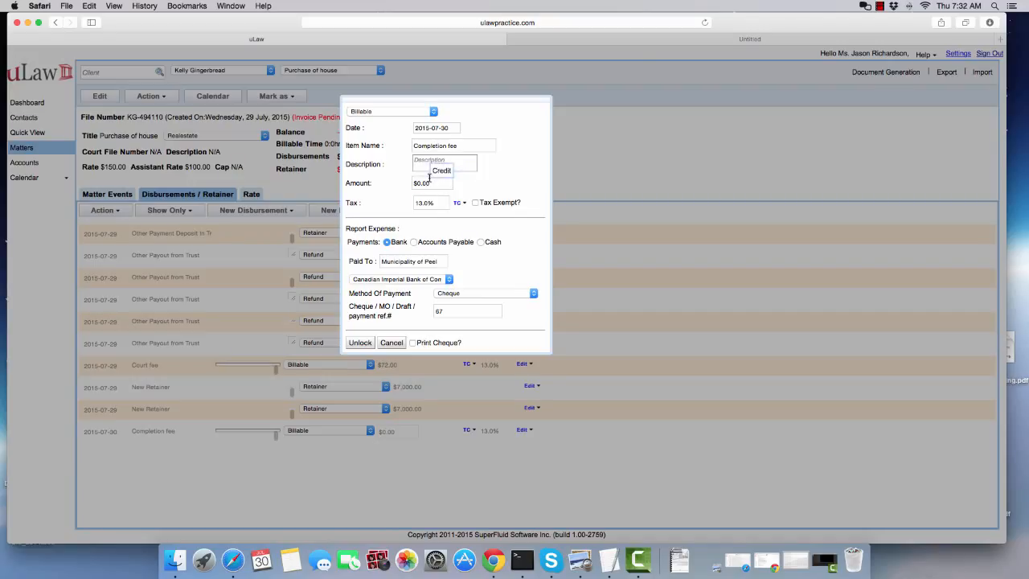
left_click(880, 7)
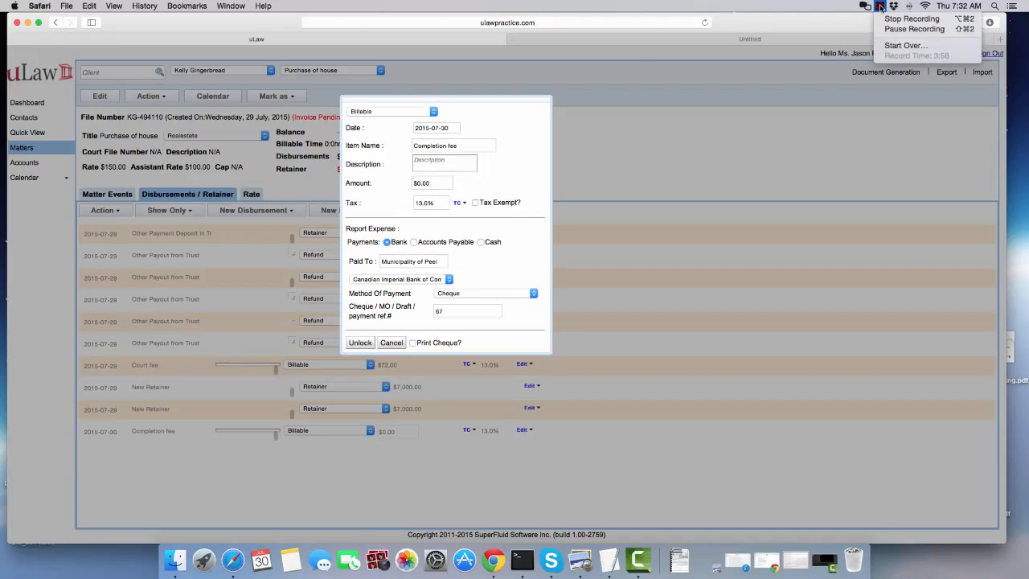
left_click(907, 25)
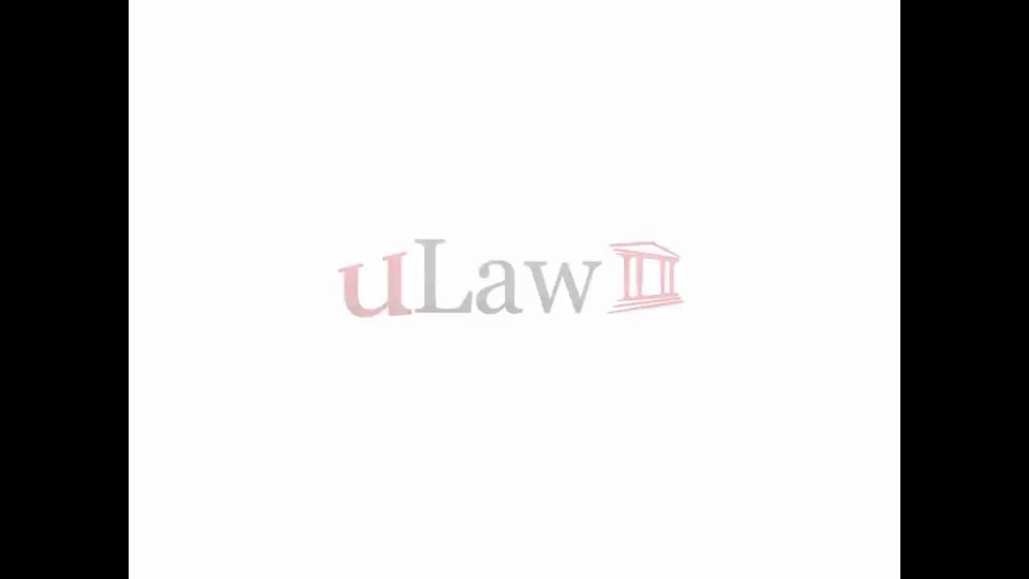